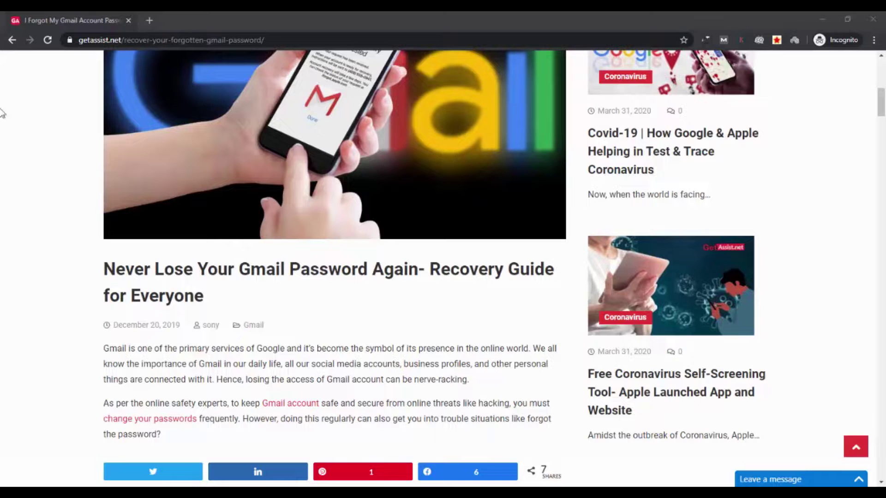
Step: Load gmail.com in a new incognito tab, closing the password-recovery article tab
click(150, 20)
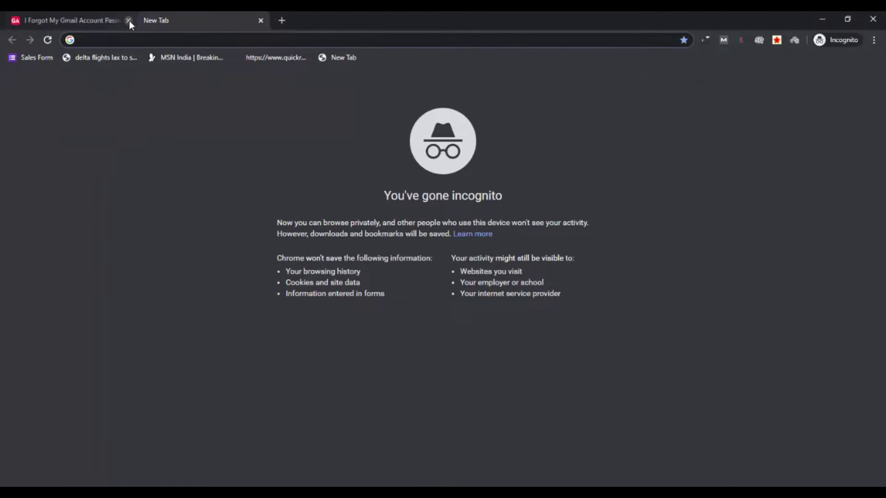
click(129, 20)
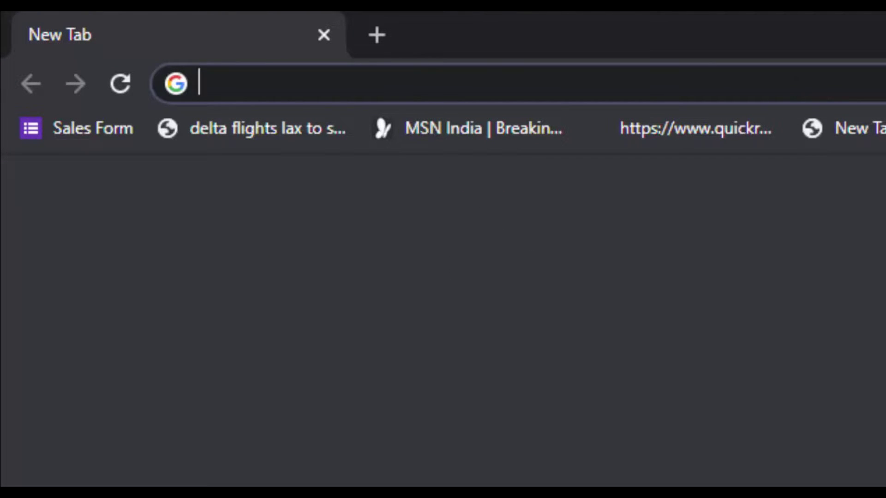
click(480, 89)
text(gmail)
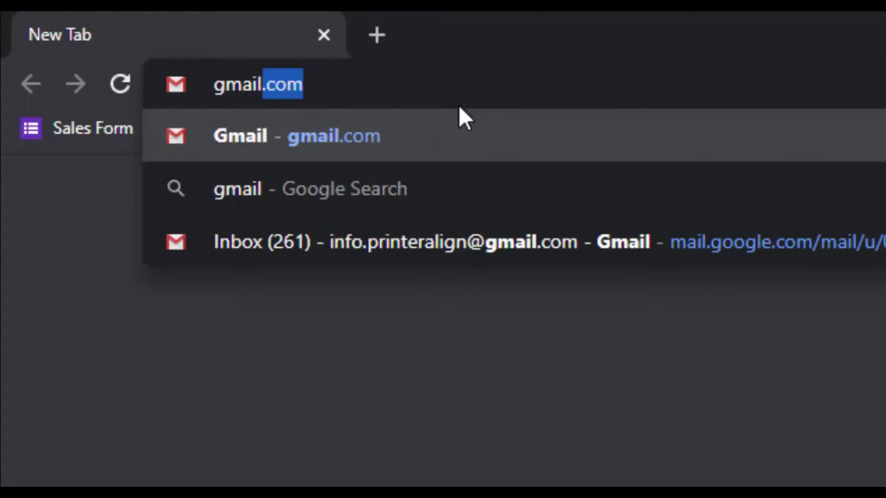
text(.com)
key(Return)
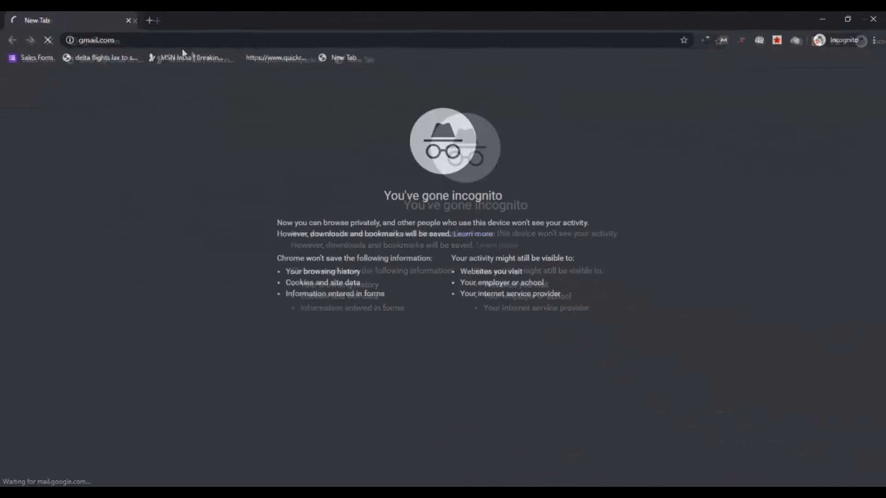
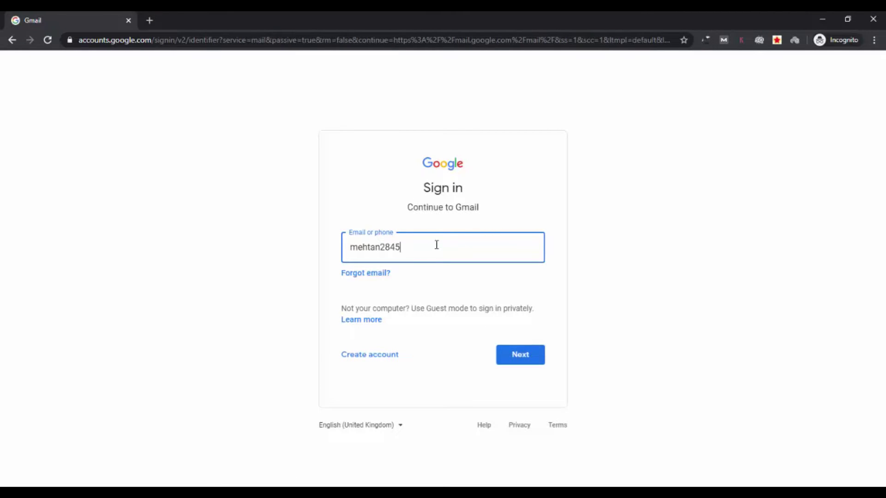
Step: Submit the email address, then choose 'Forgot password?' and 'Try another way'
click(510, 361)
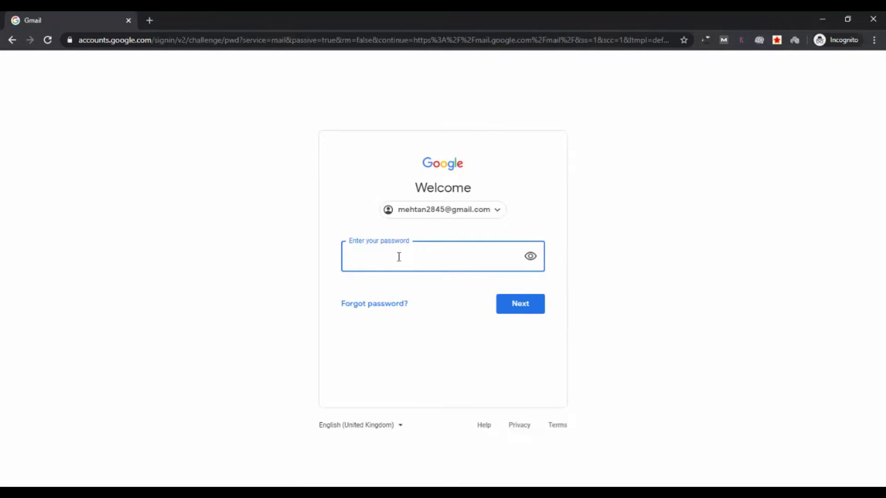
click(396, 305)
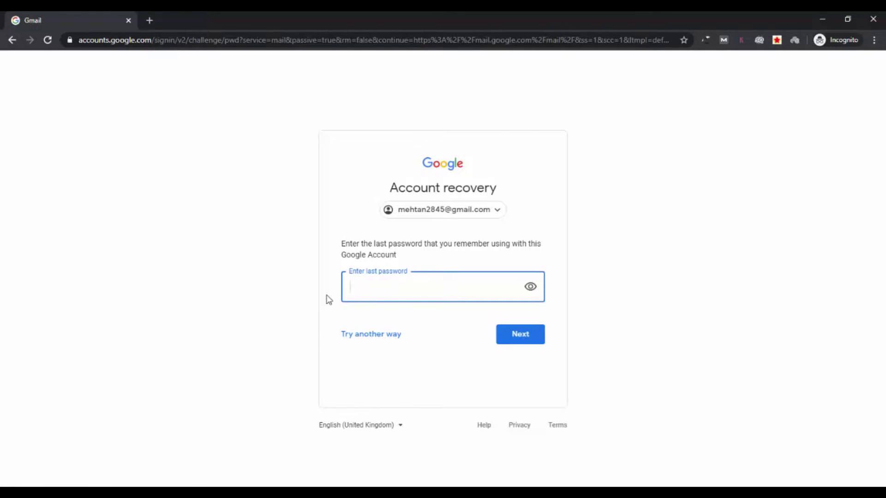
click(376, 339)
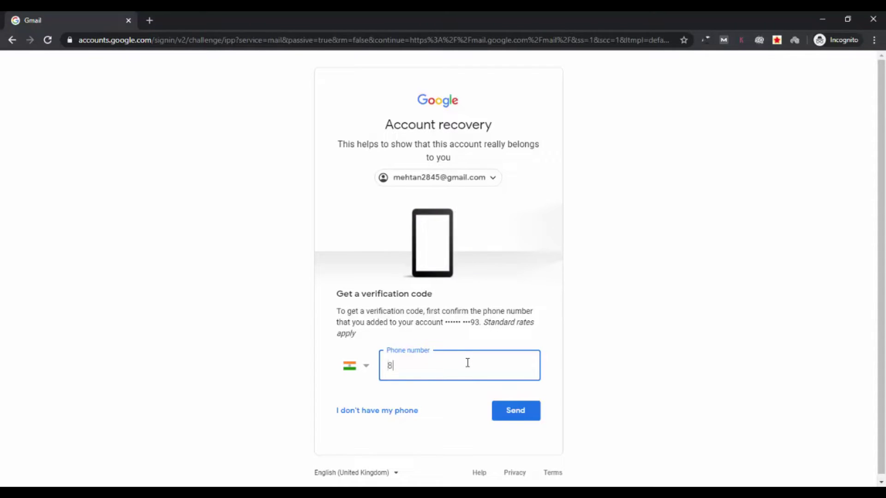
text(83)
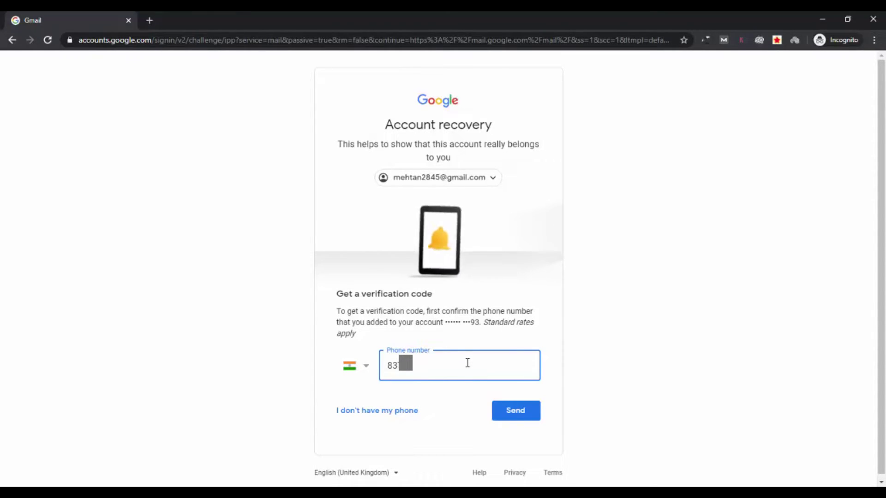
text(xxxx93)
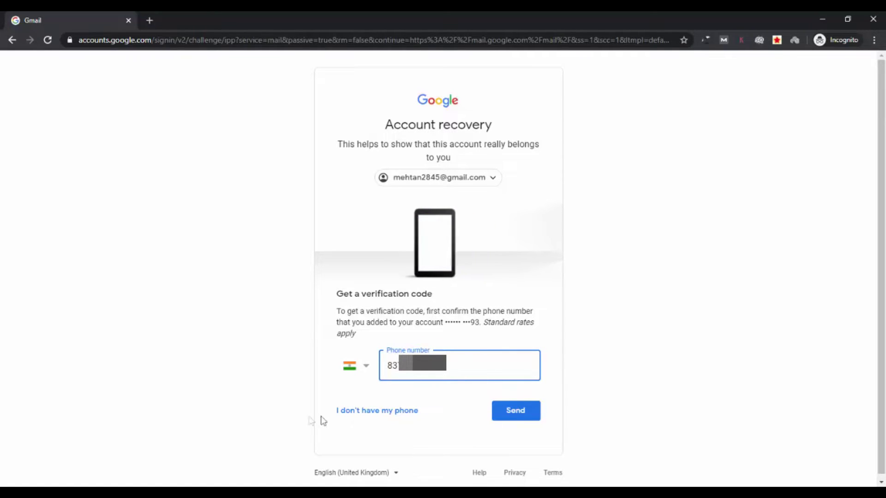
Step: Send a verification code to the account's phone number
click(528, 418)
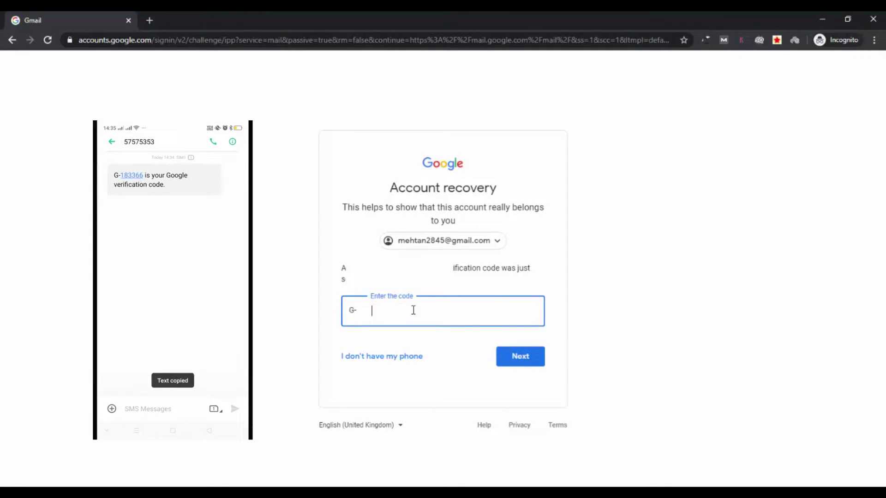
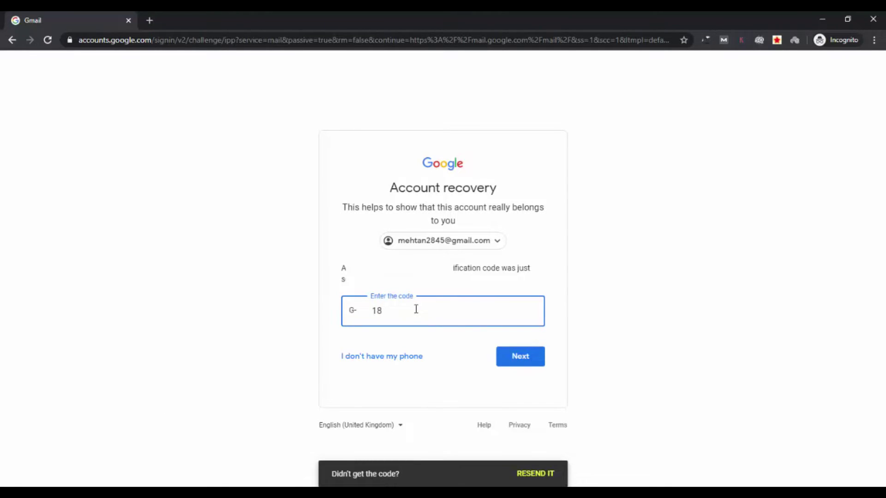
Step: Submit the texted G- verification code
click(530, 356)
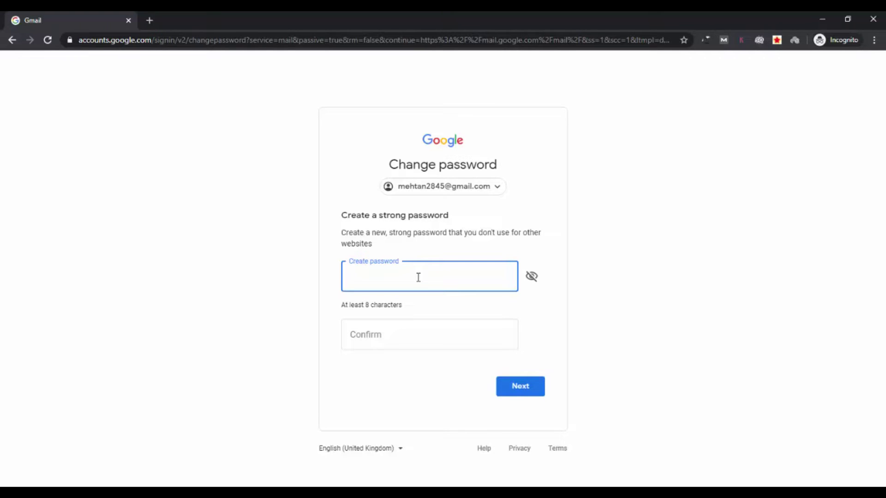
Step: Paste the new password into Create password and Confirm, then submit it
key(ctrl+v)
click(408, 332)
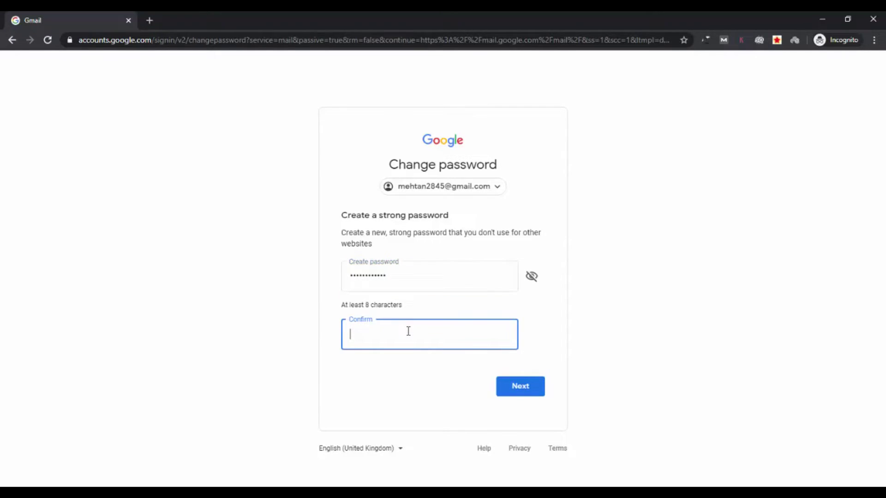
key(ctrl+v)
click(534, 392)
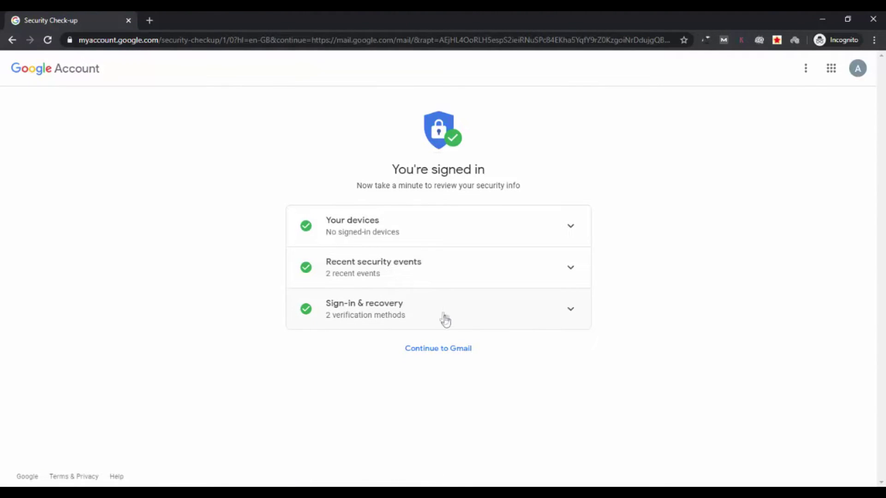
Step: Skip the security check-up and open the 'Google Account was recovered successfully' email
click(451, 356)
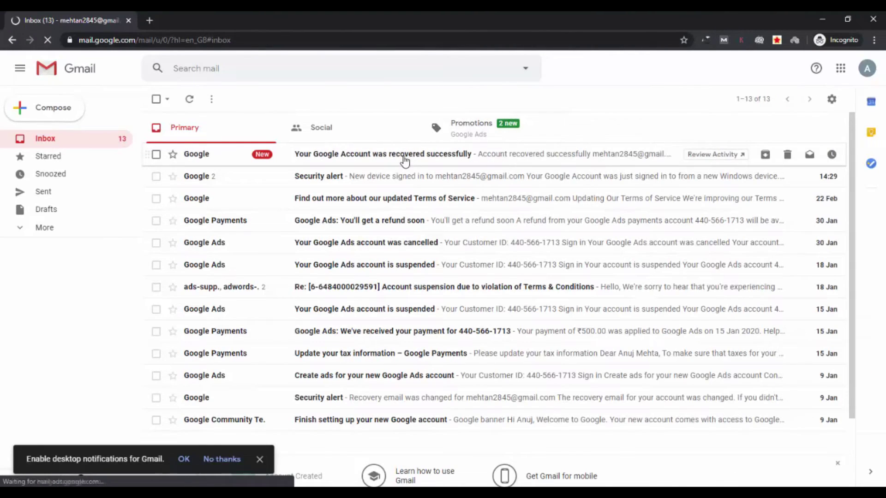
click(317, 158)
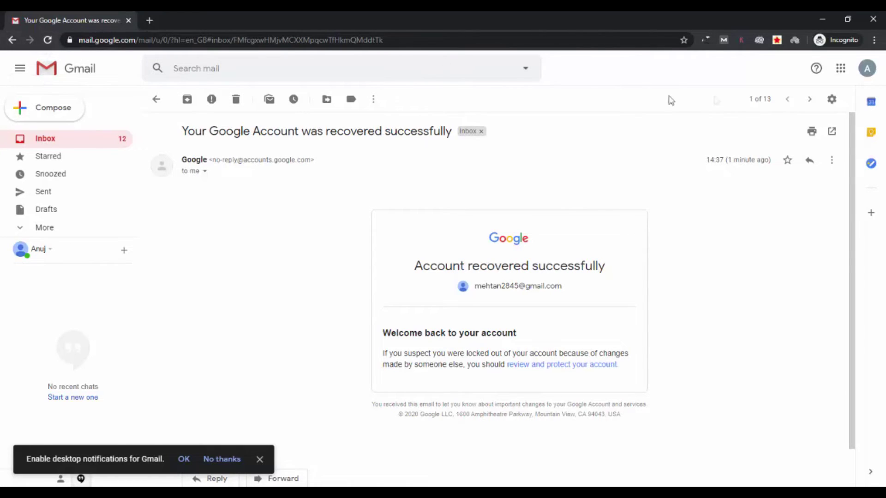
Step: Sign out of Gmail and dismiss the saved email suggestion on the sign-in page
click(866, 69)
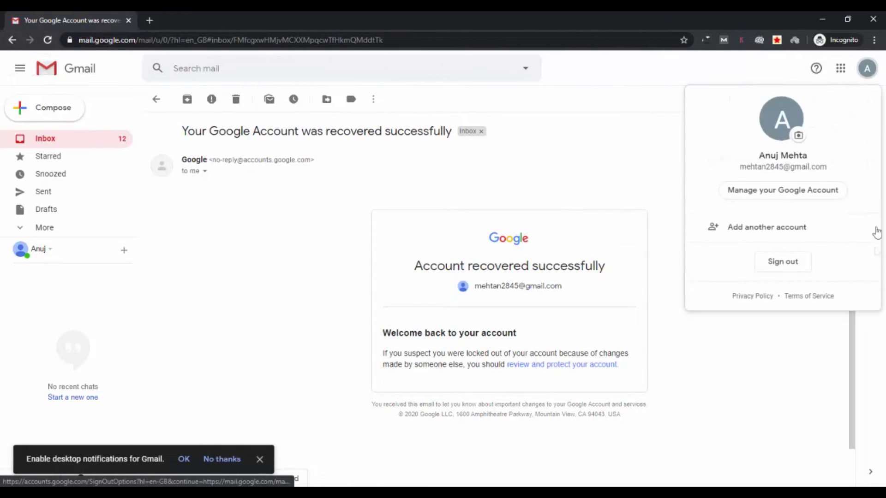
click(793, 269)
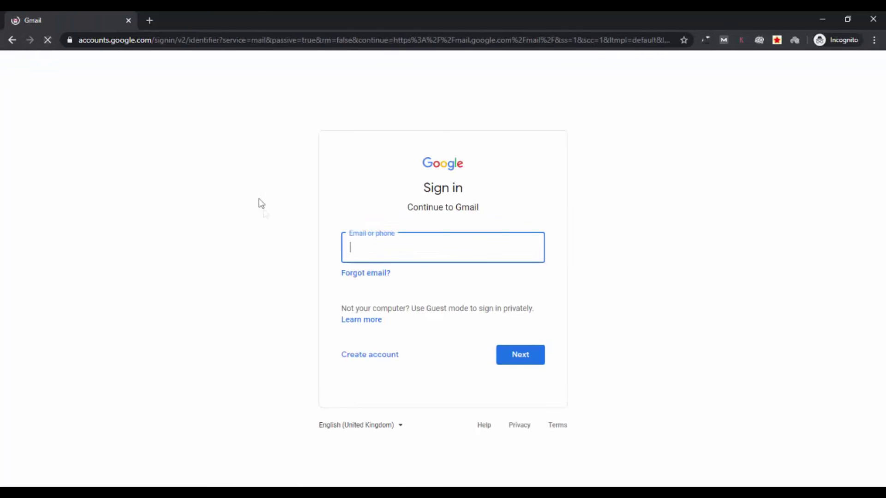
click(421, 250)
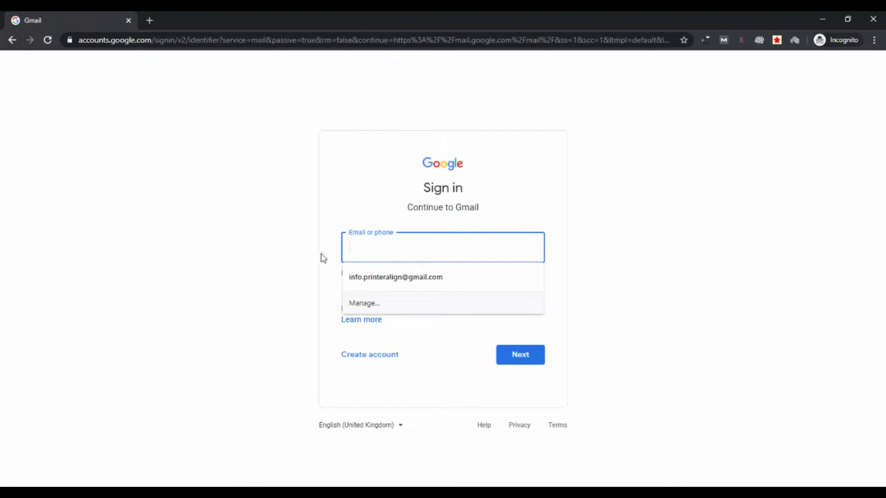
key(Escape)
click(339, 218)
click(391, 255)
Step: Sign back in with the email address and the pasted new password
click(517, 361)
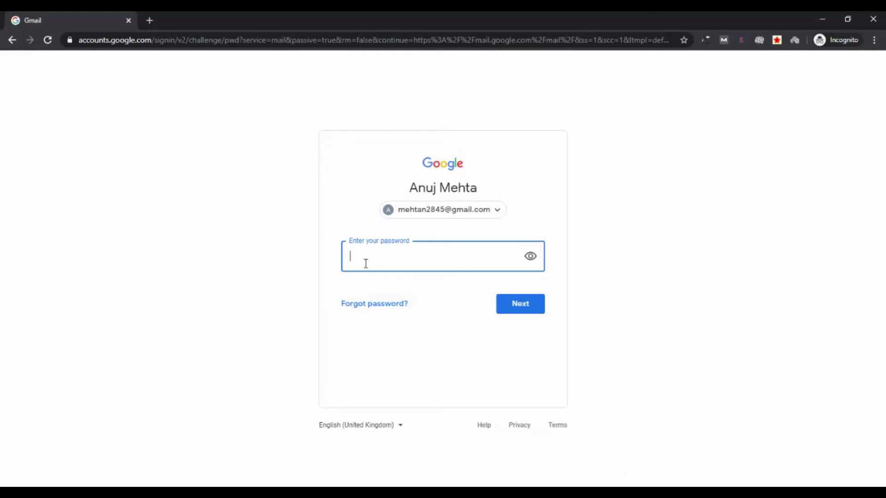
key(ctrl+v)
click(530, 309)
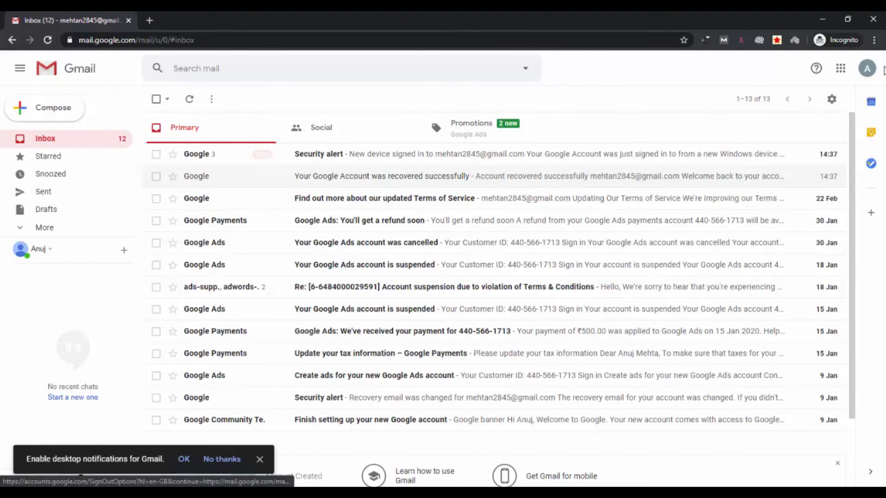
click(868, 69)
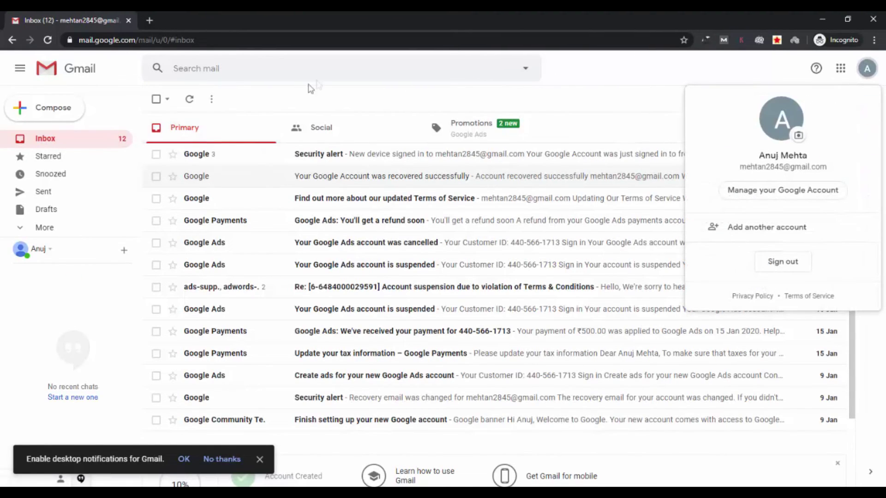
click(343, 105)
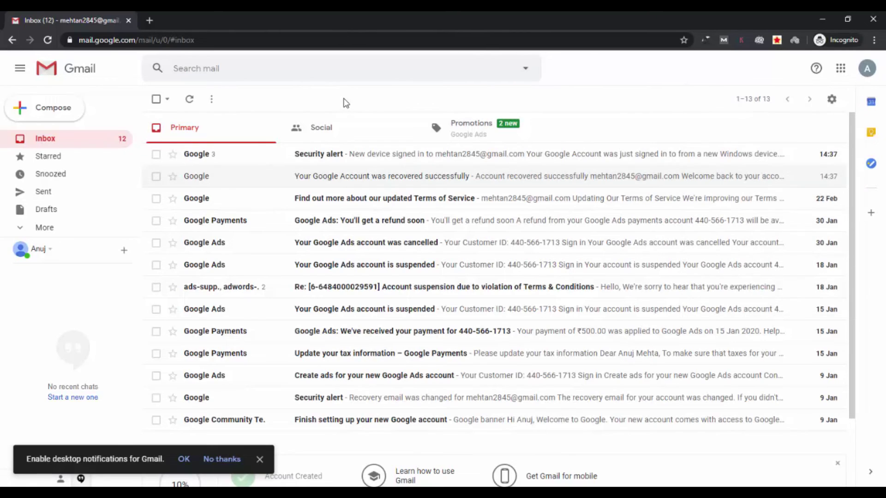